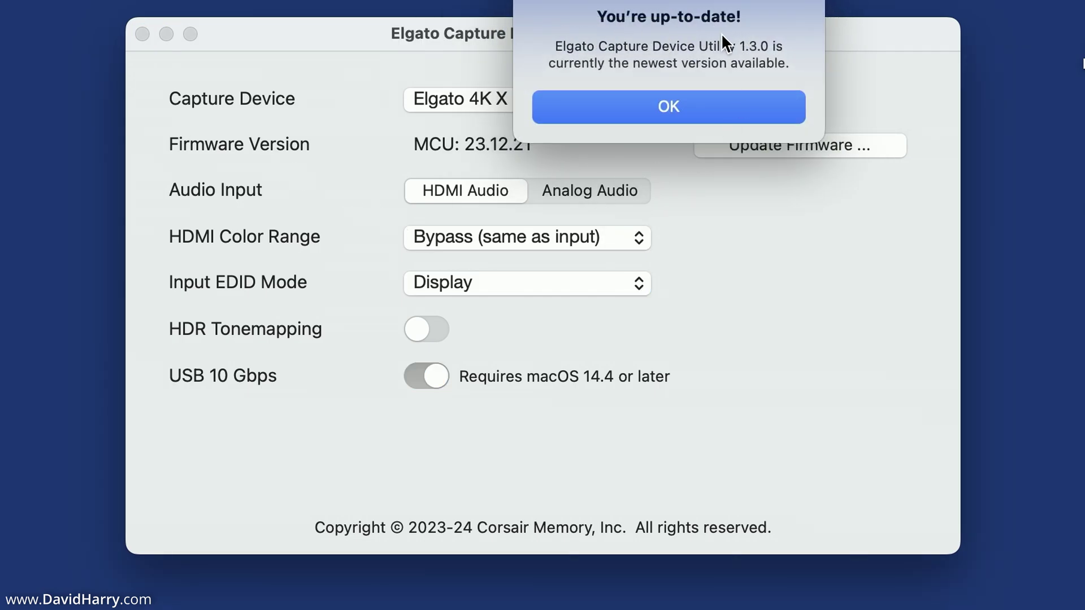
# Dismiss the utility's update notice and check for a firmware update for the Elgato 4K X
pyautogui.click(674, 107)
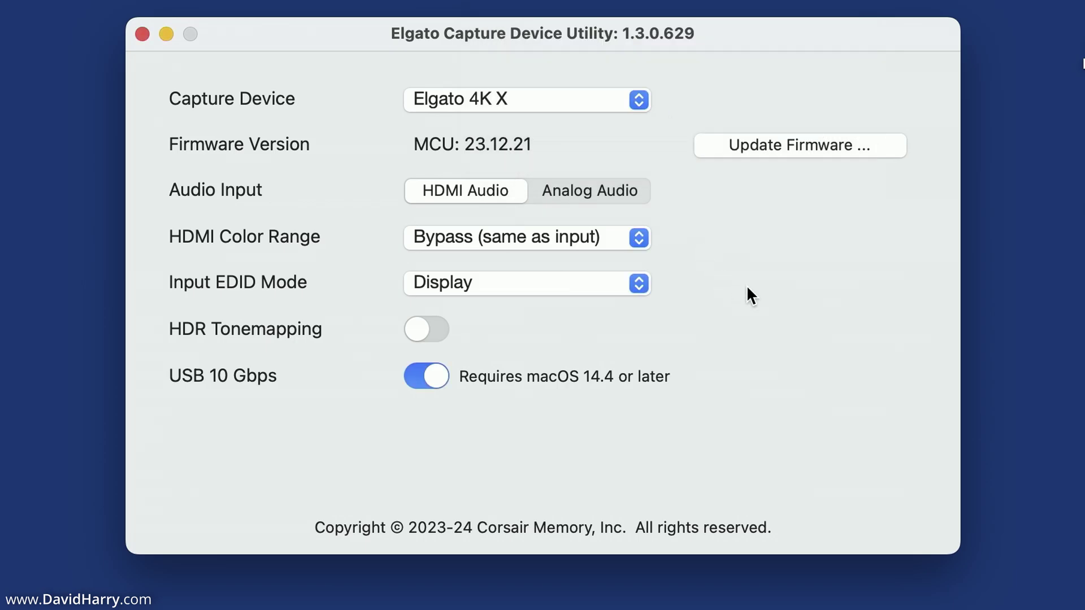
pyautogui.click(813, 144)
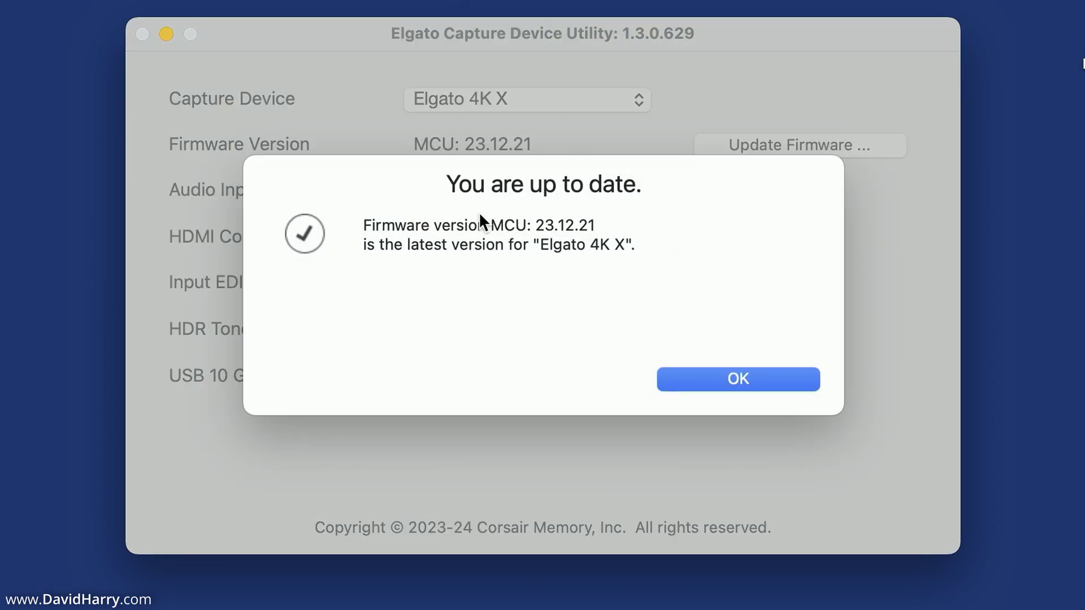
pyautogui.click(745, 380)
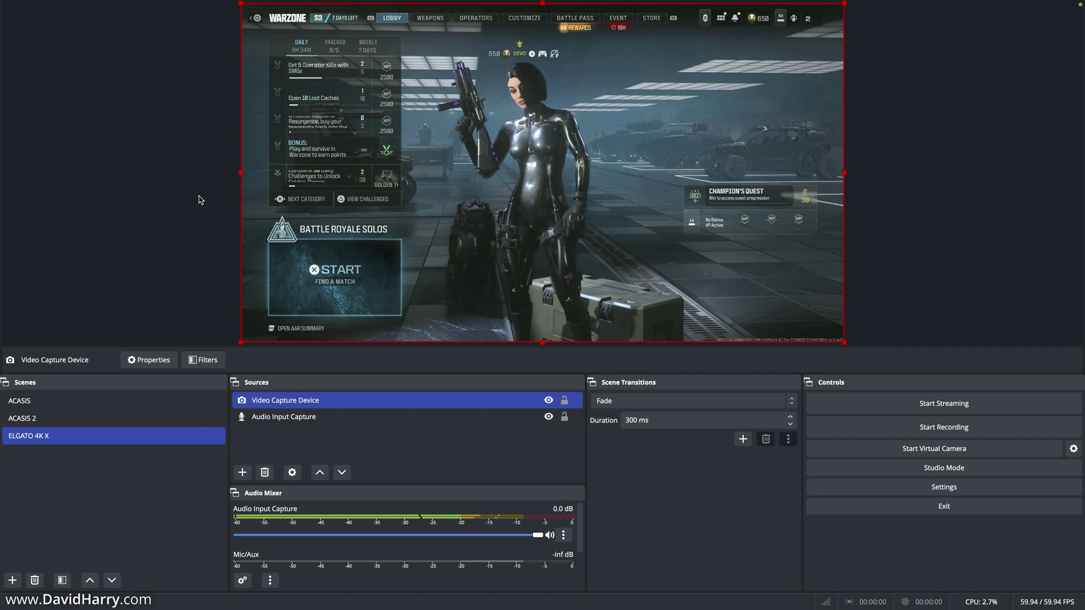
# Switch to OBS and check whether a newer version of it is available
pyautogui.moveTo(40, 4)
pyautogui.click(38, 6)
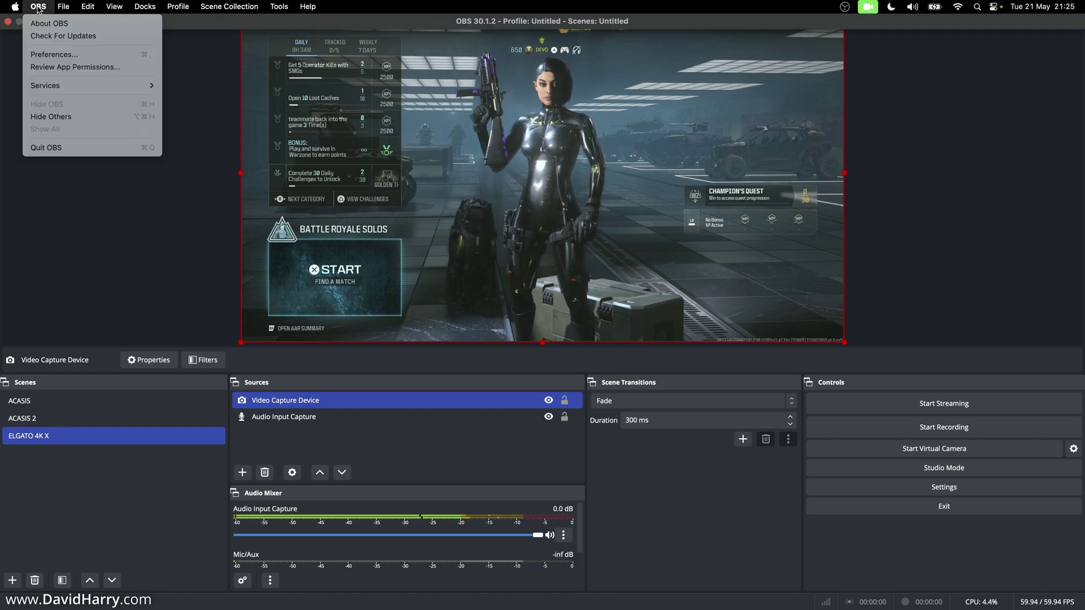
pyautogui.click(55, 37)
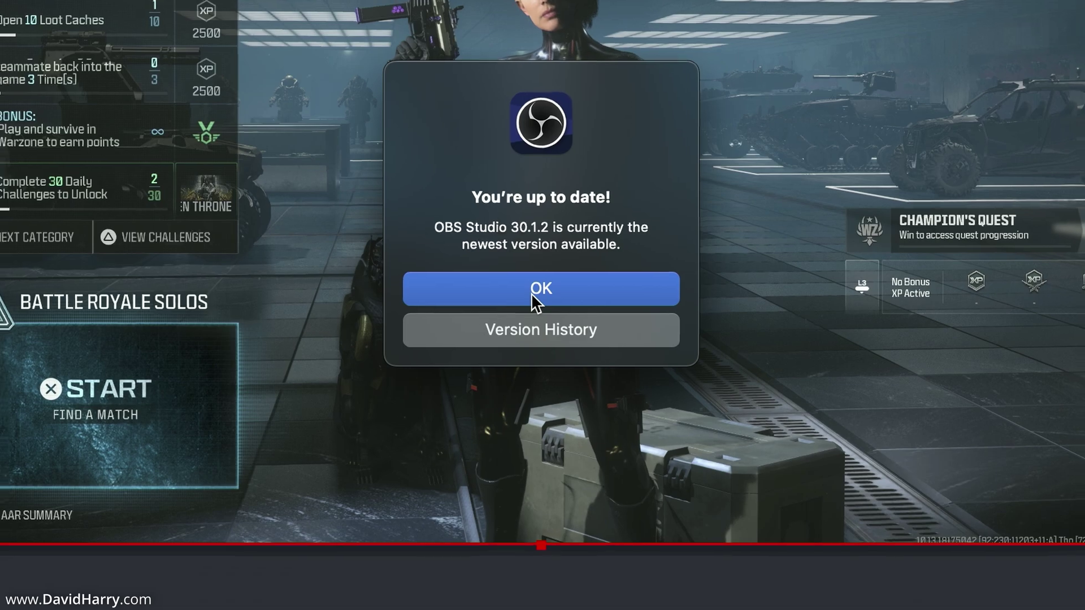
pyautogui.click(537, 349)
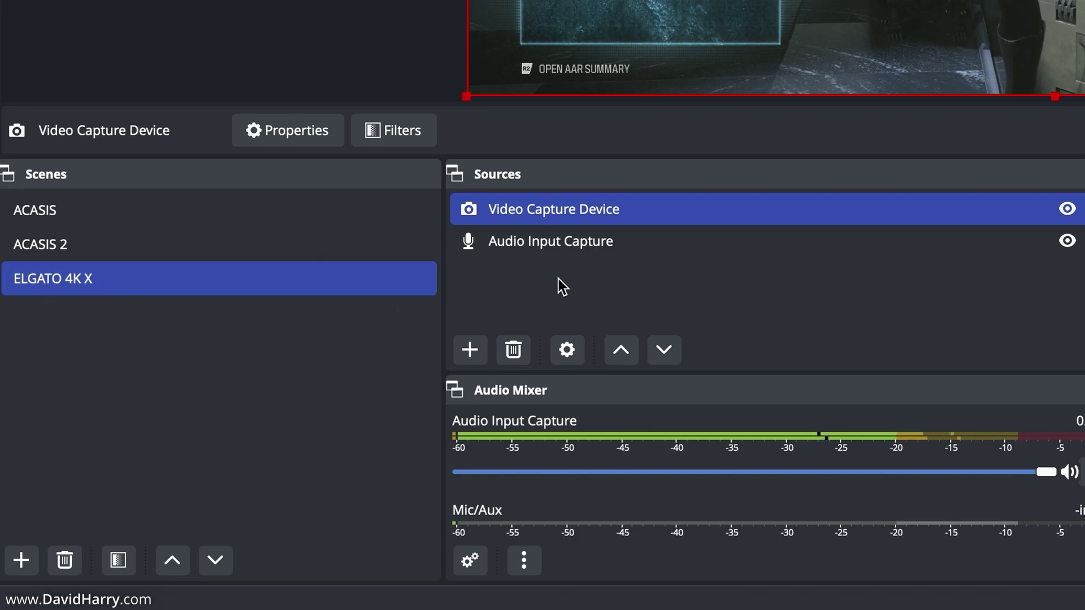
# Open the properties of the Video Capture Device source and select Elgato 4K X as its device
pyautogui.doubleClick(544, 217)
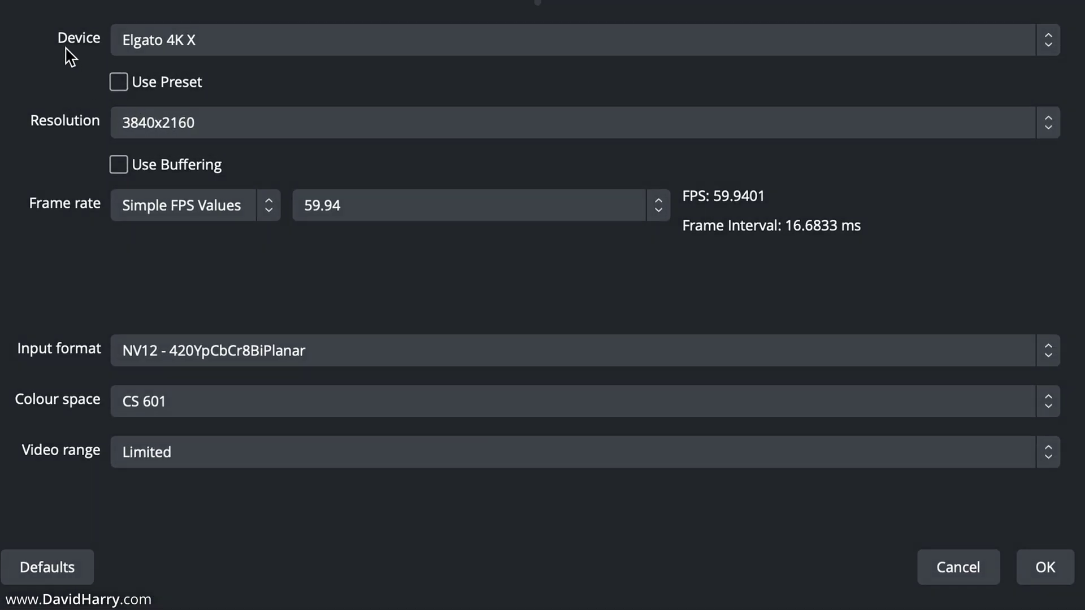
pyautogui.click(298, 41)
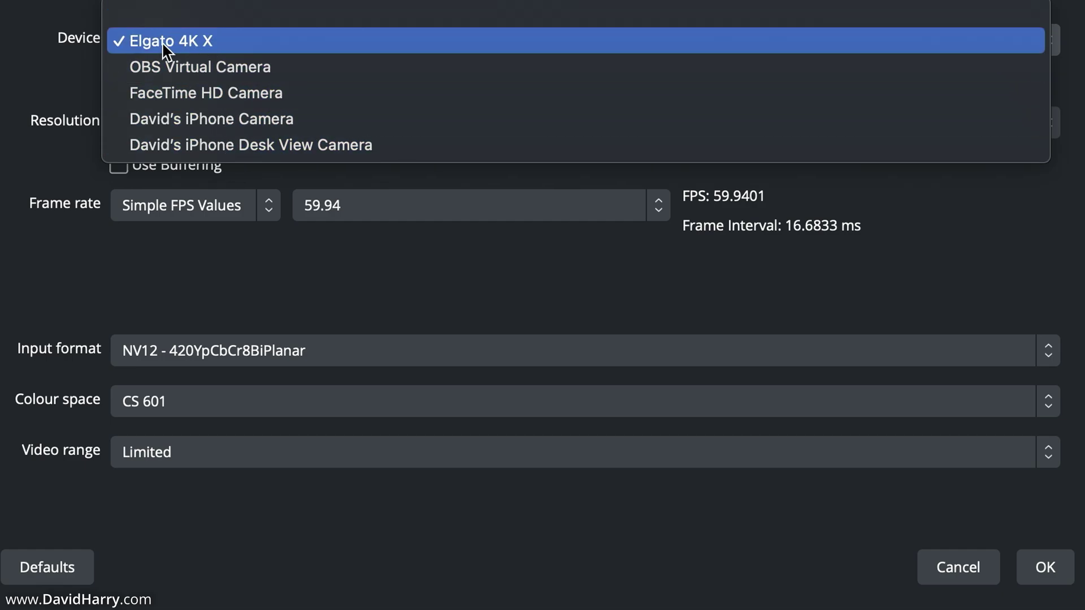
pyautogui.click(236, 49)
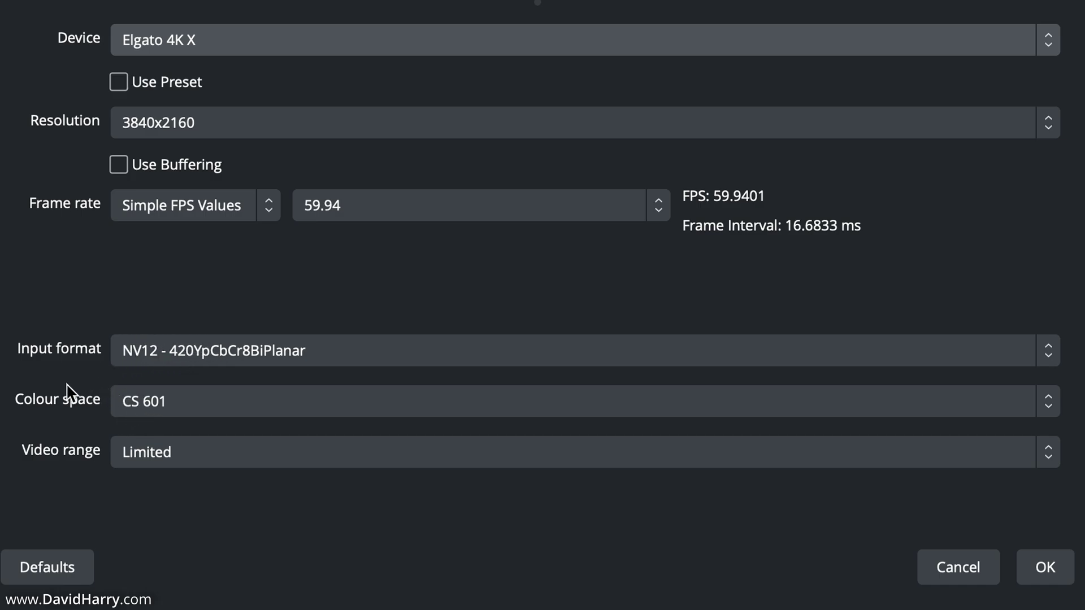
# Examine which colour space and video range options the capture source offers with the NV12 input format, without changing them
pyautogui.click(222, 412)
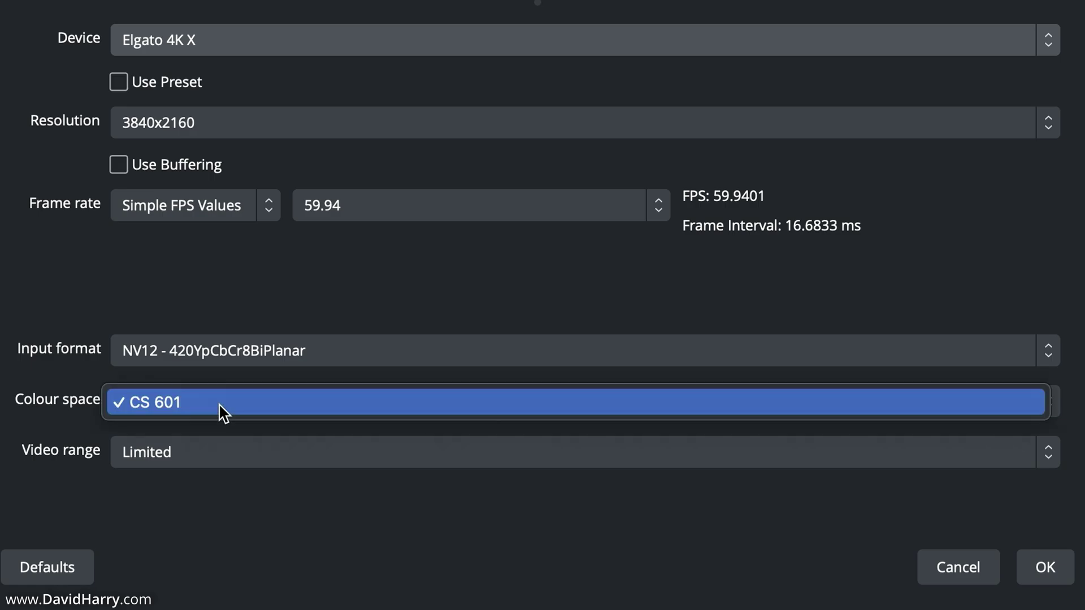
pyautogui.click(239, 401)
pyautogui.click(247, 407)
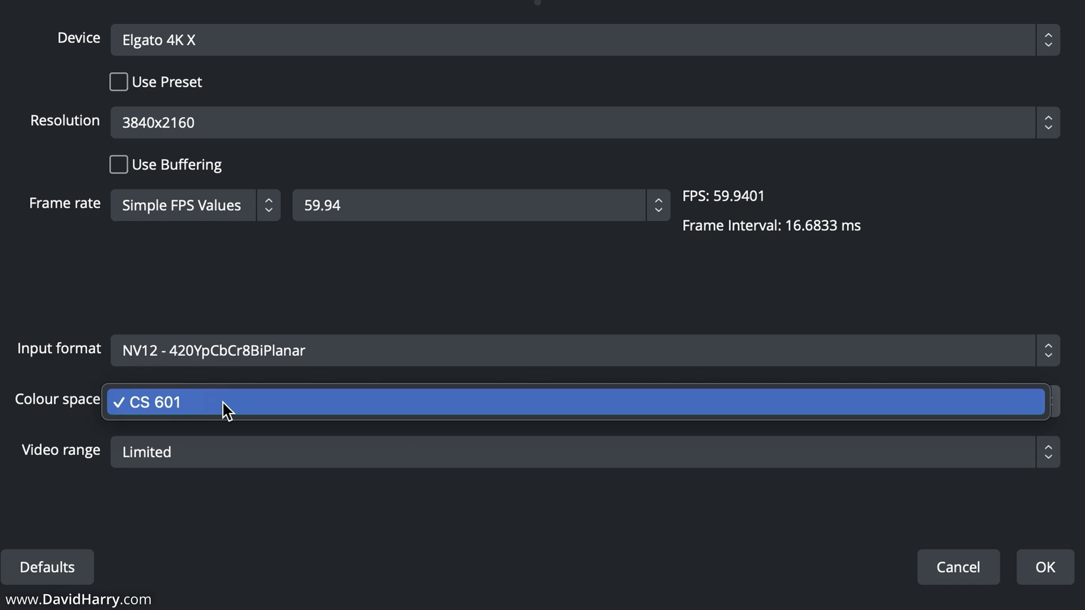
pyautogui.click(222, 402)
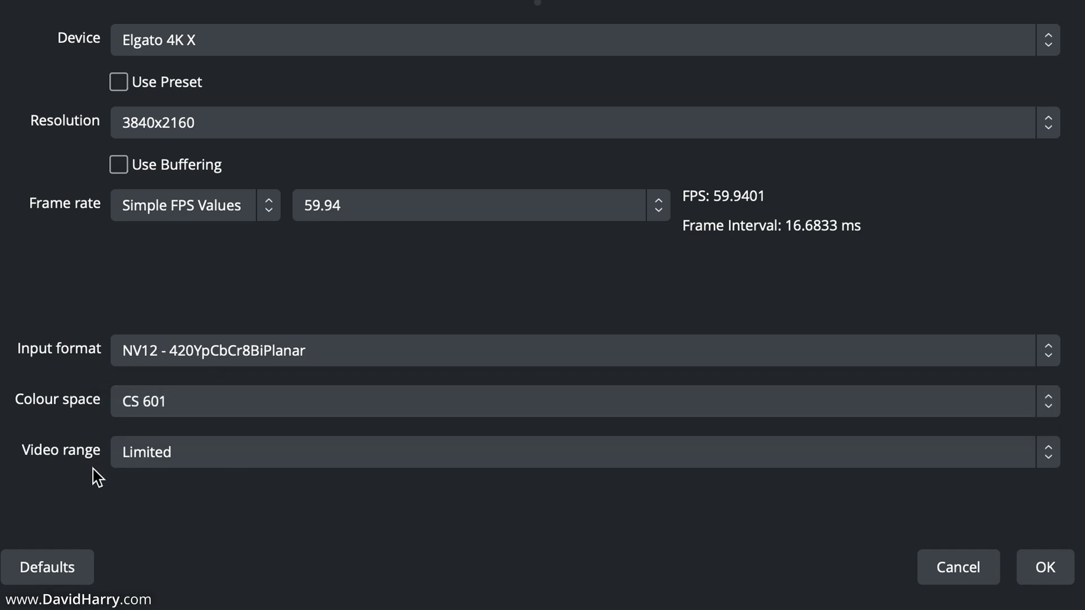
pyautogui.click(180, 452)
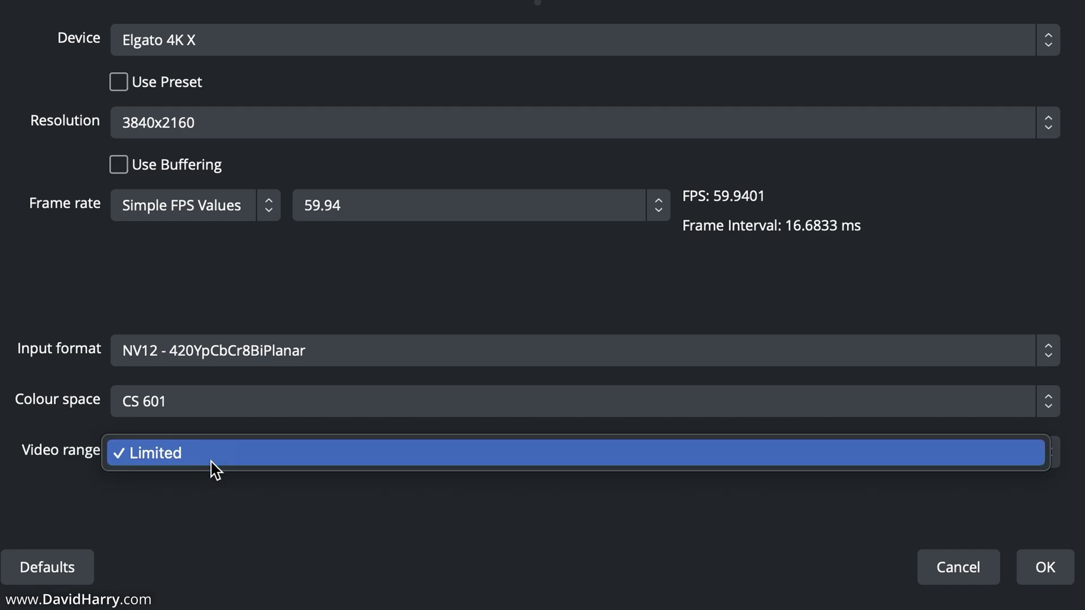
pyautogui.click(241, 514)
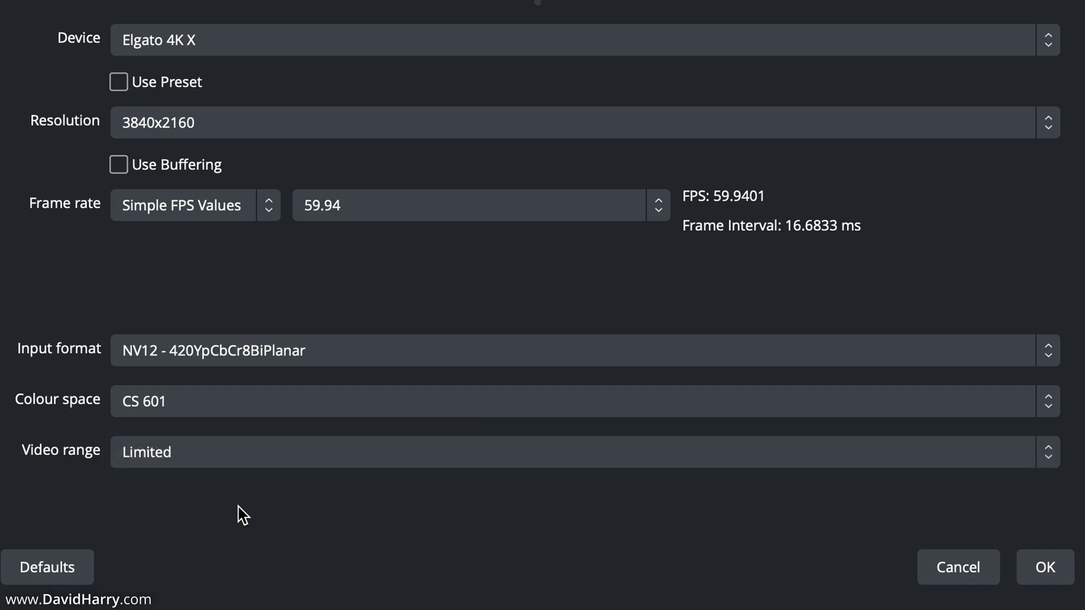
pyautogui.click(218, 407)
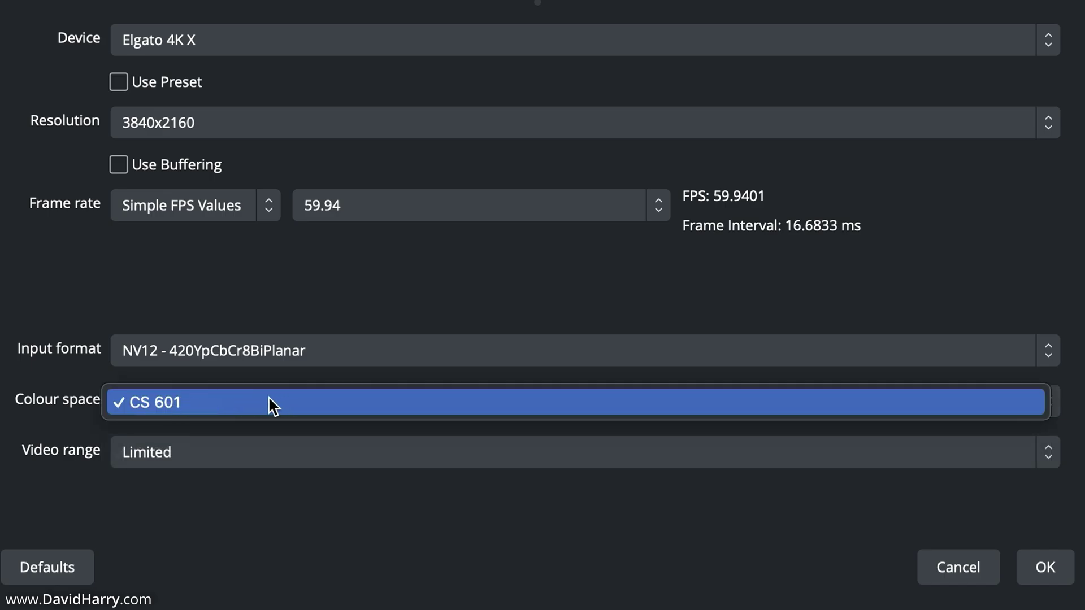
pyautogui.click(295, 515)
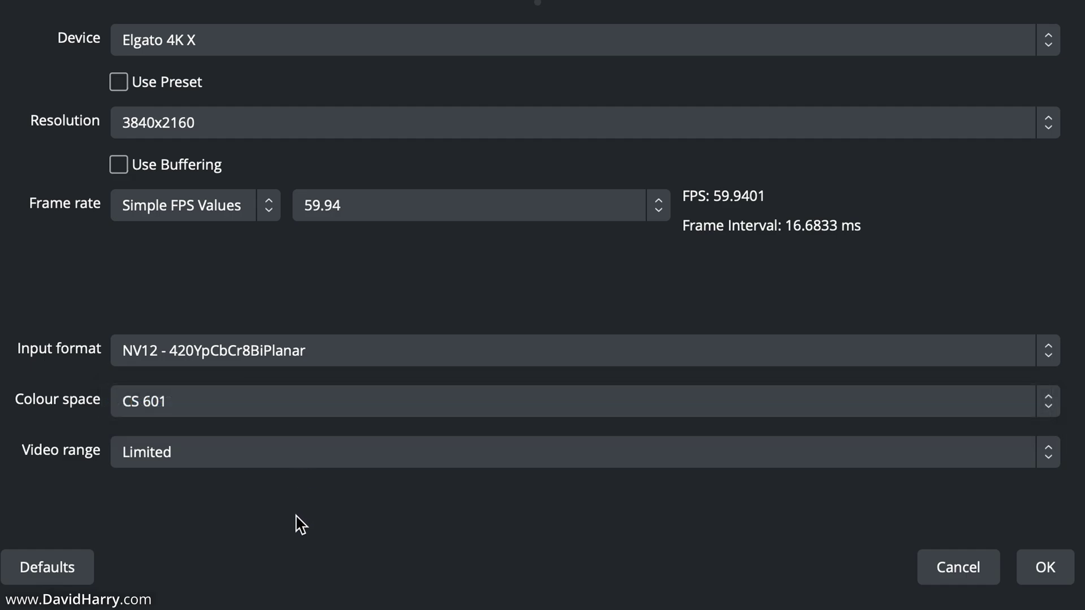
# Review the available input formats, keep NV12 - 420YpCbCr8BiPlanar, and check the colour space choices again
pyautogui.click(202, 359)
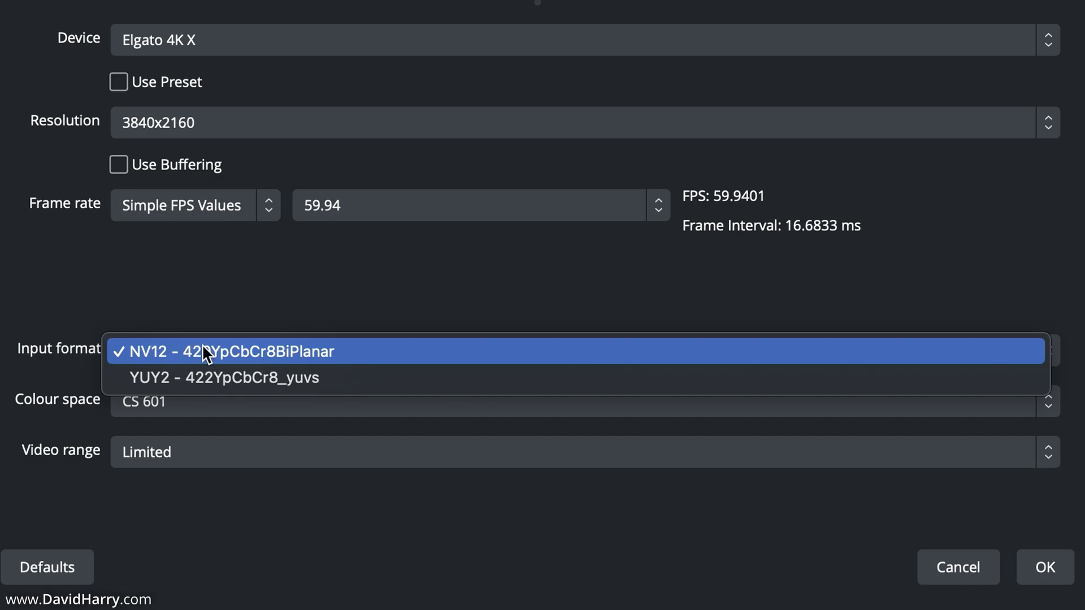
pyautogui.click(243, 356)
pyautogui.click(197, 402)
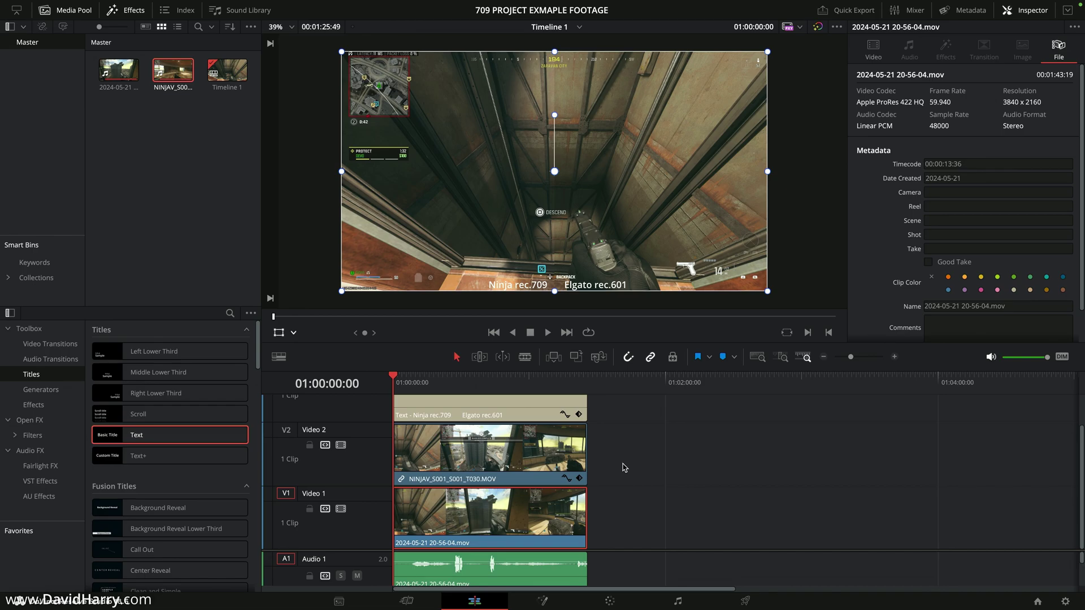
# Switch to DaVinci Resolve and review the project's colour management settings, leaving them unsaved
pyautogui.click(1066, 601)
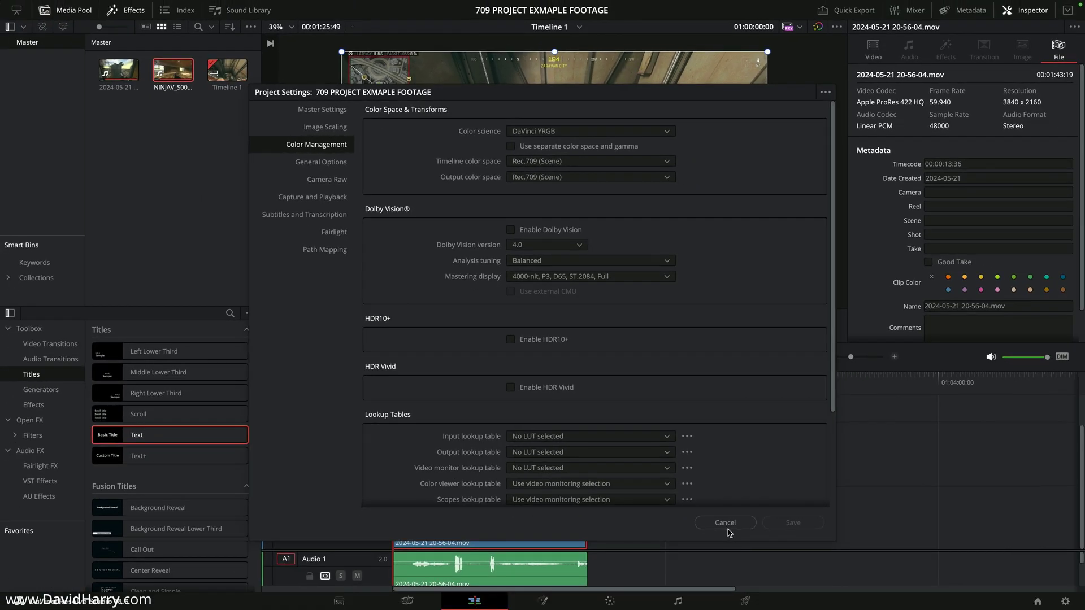
pyautogui.click(727, 528)
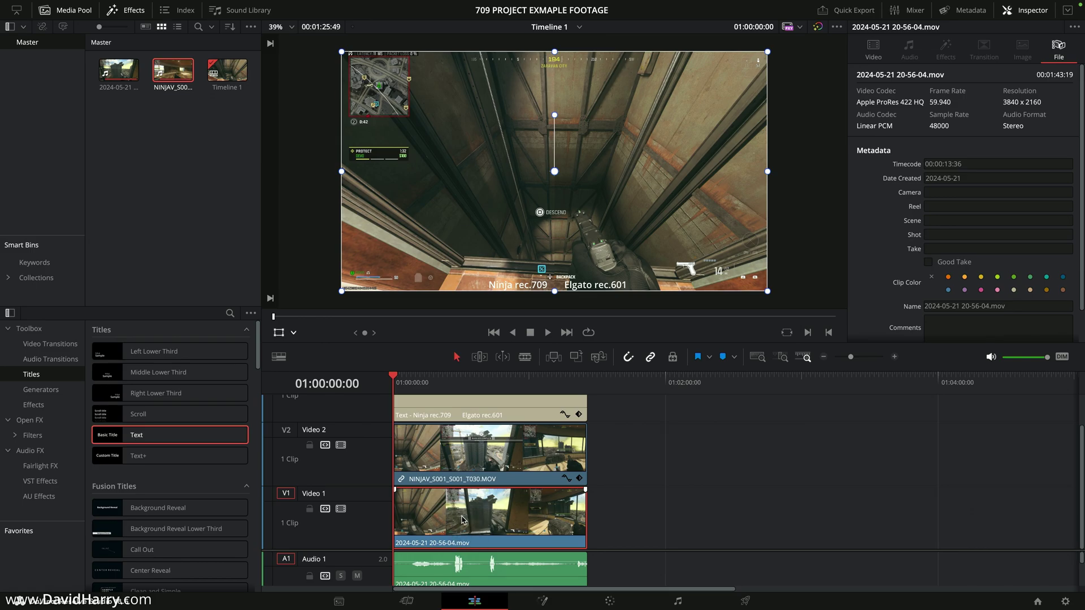
# Toggle the Video 1 track off and on repeatedly to identify the Elgato rec.601 half of the picture
pyautogui.click(340, 511)
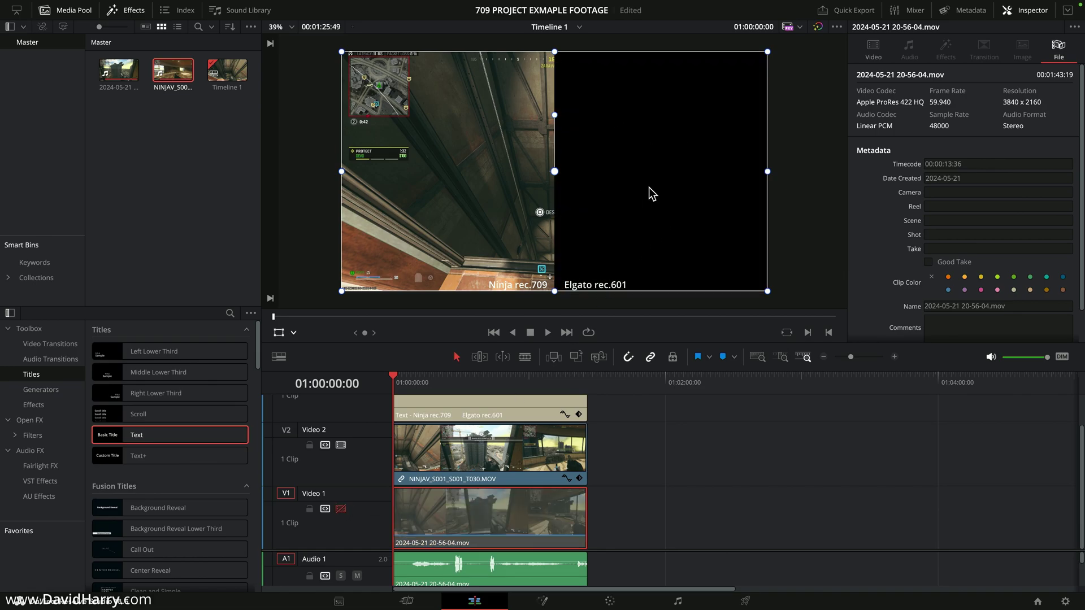
pyautogui.click(341, 509)
pyautogui.click(340, 510)
pyautogui.click(341, 511)
pyautogui.click(341, 510)
pyautogui.click(341, 511)
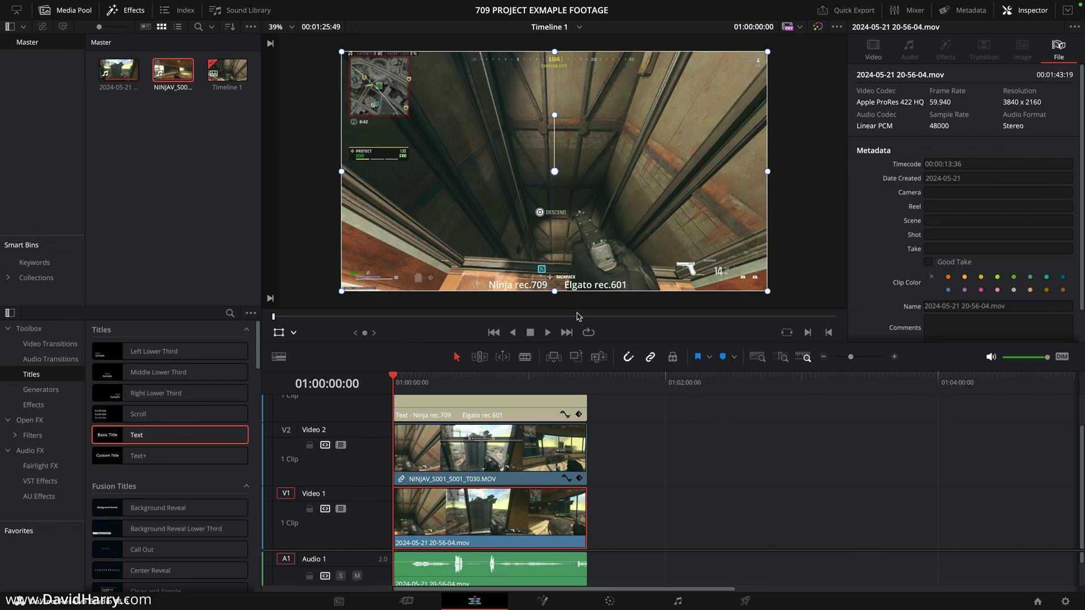
# Disable Video 1, toggle Video 2 off and on to identify the Ninja rec.709 half, and leave both tracks enabled
pyautogui.click(341, 508)
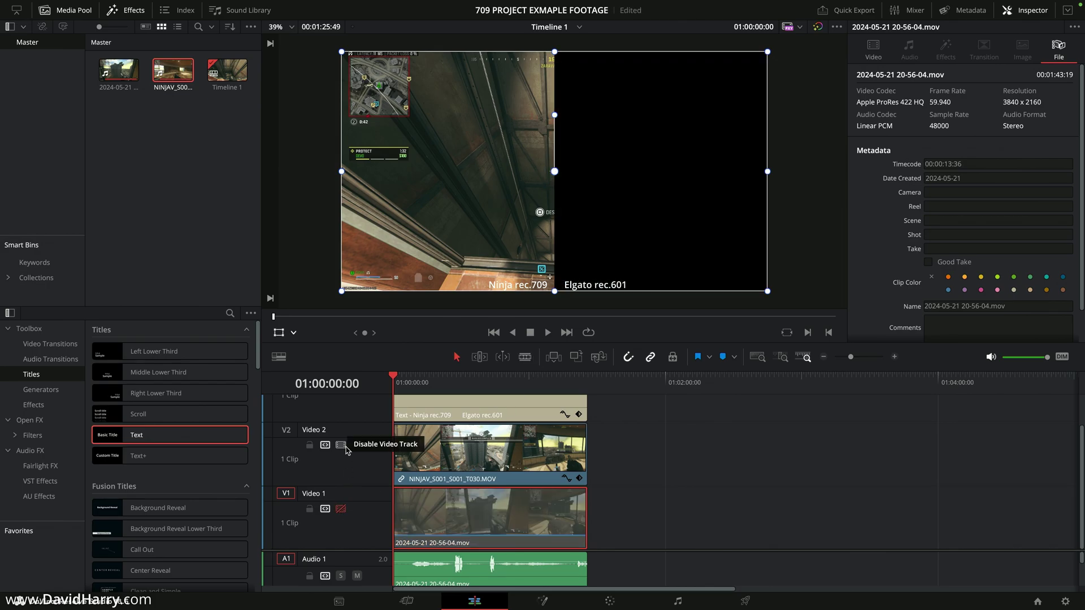
pyautogui.click(341, 444)
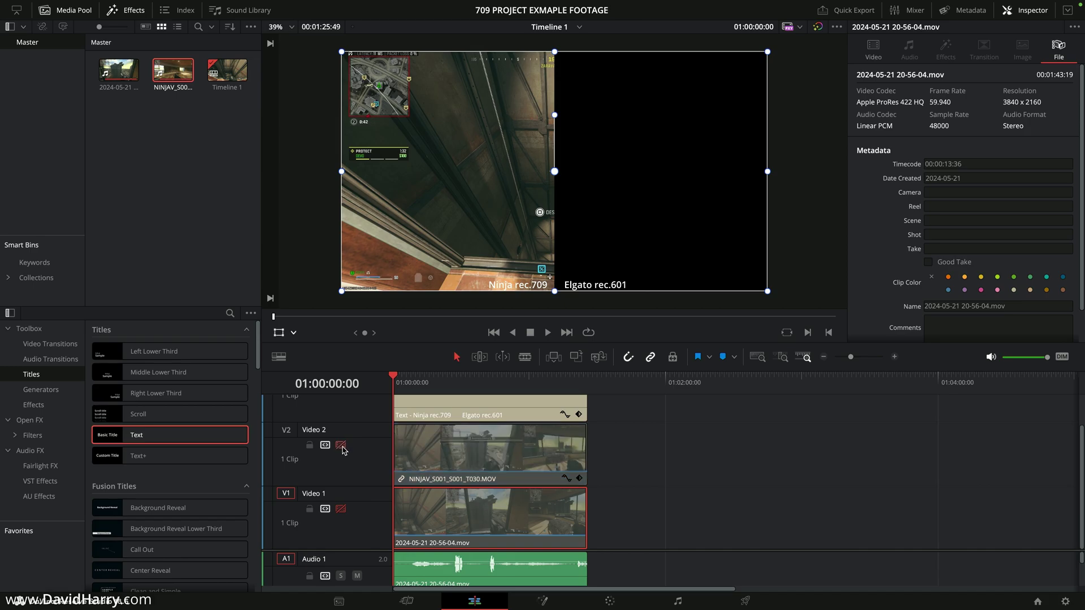
pyautogui.click(341, 445)
pyautogui.click(341, 445)
pyautogui.click(340, 445)
pyautogui.click(341, 445)
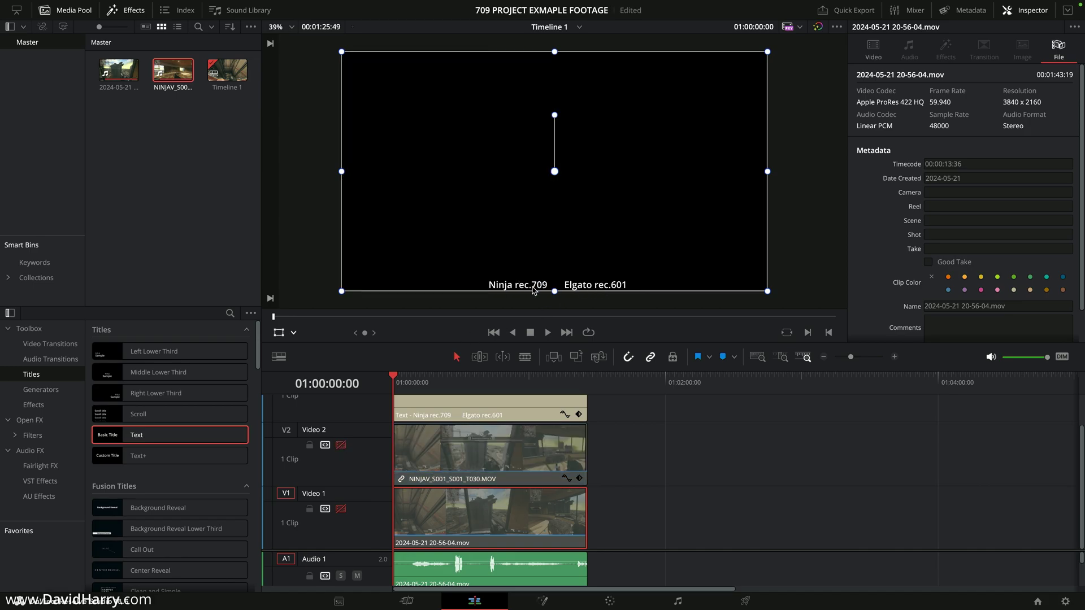
pyautogui.click(341, 445)
pyautogui.click(340, 508)
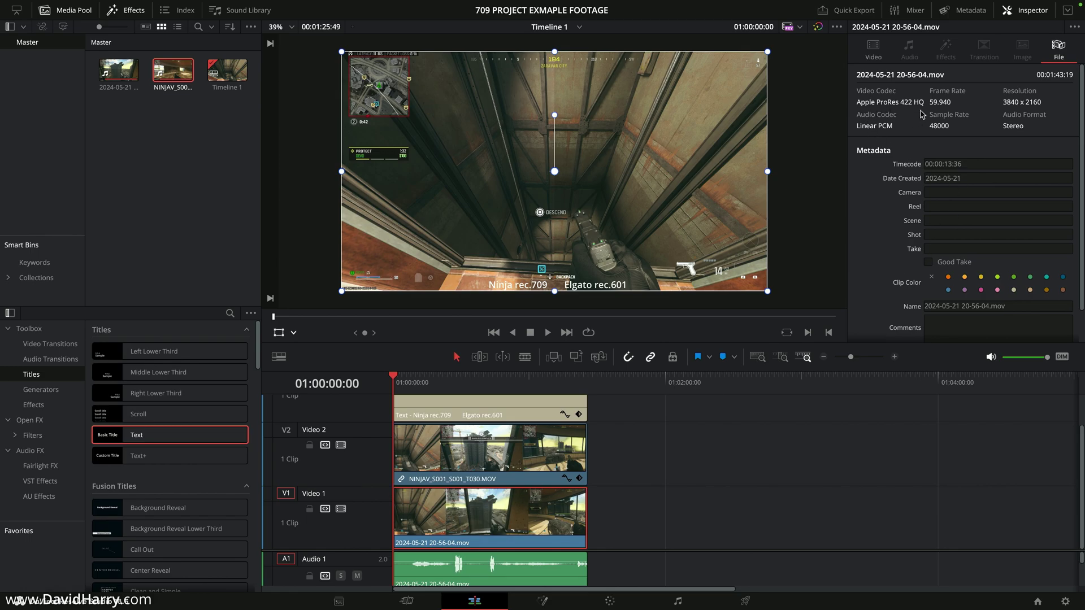
# Inspect the file details of the Ninja clip on Video 2 and the Elgato clip on Video 1
pyautogui.click(439, 457)
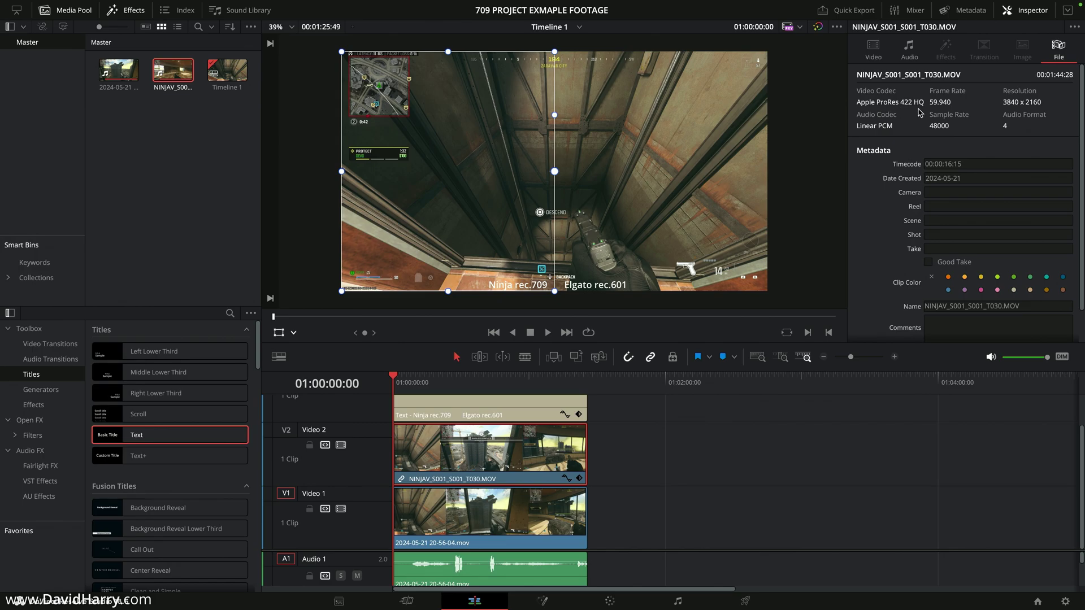
pyautogui.click(432, 507)
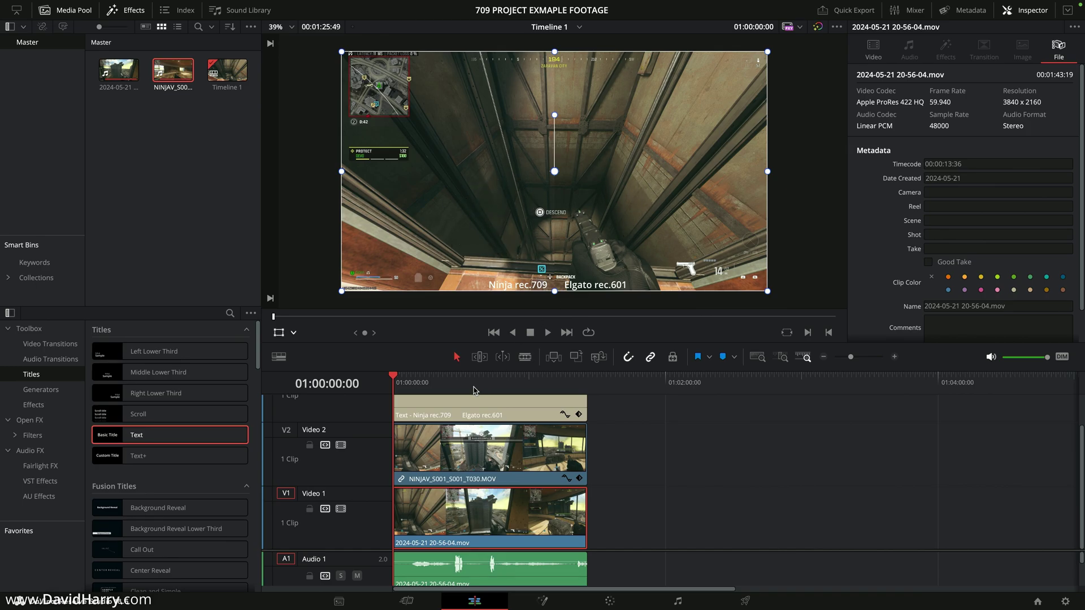
# View the split-screen comparison full screen at the start of the timeline, and return to the edit view
pyautogui.press('p')
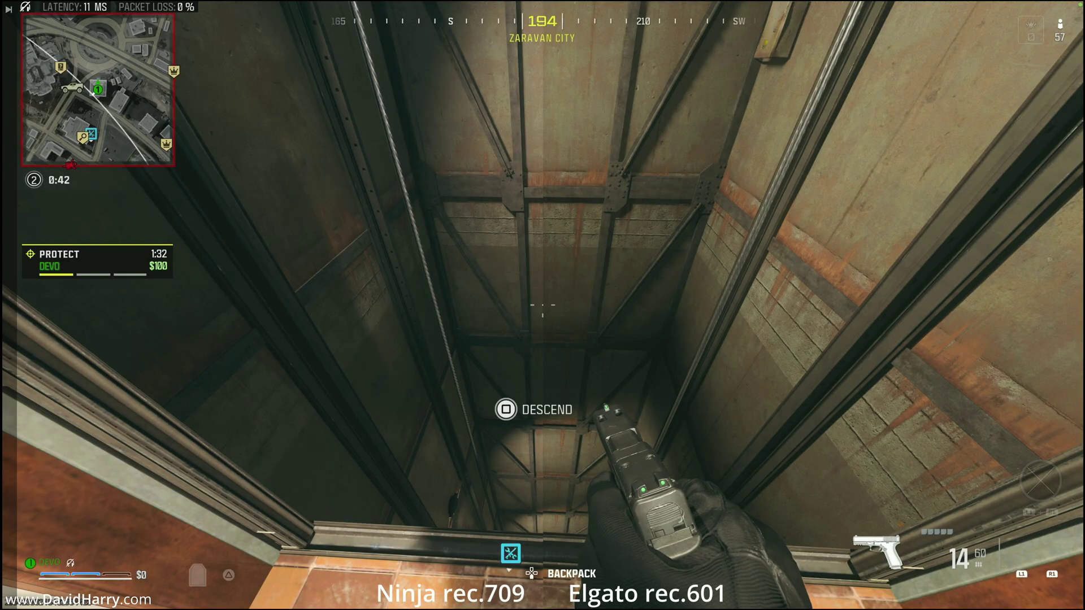
pyautogui.moveTo(573, 319)
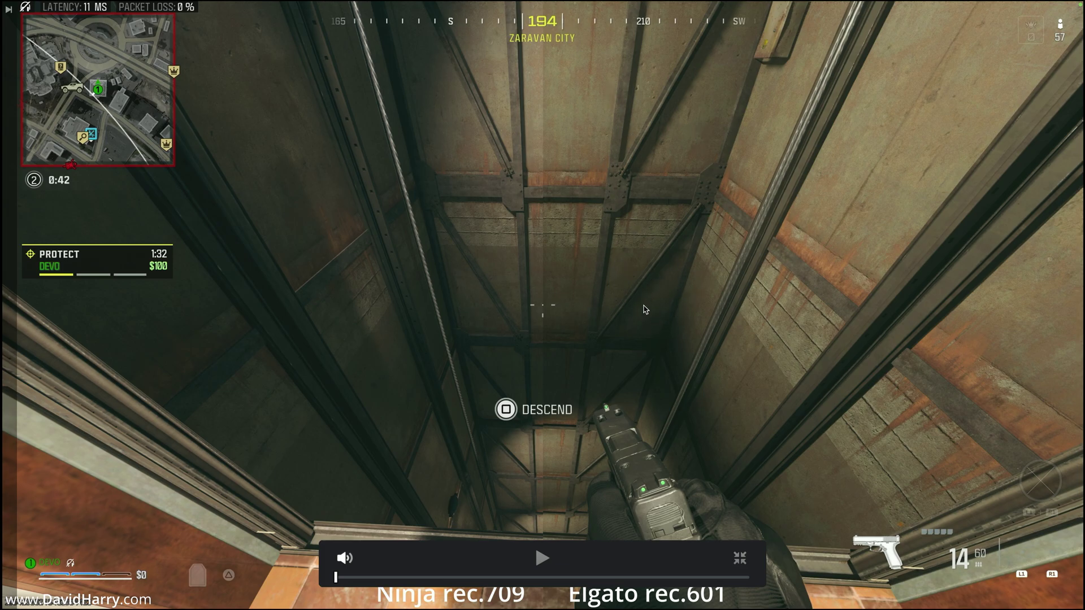
pyautogui.press('Escape')
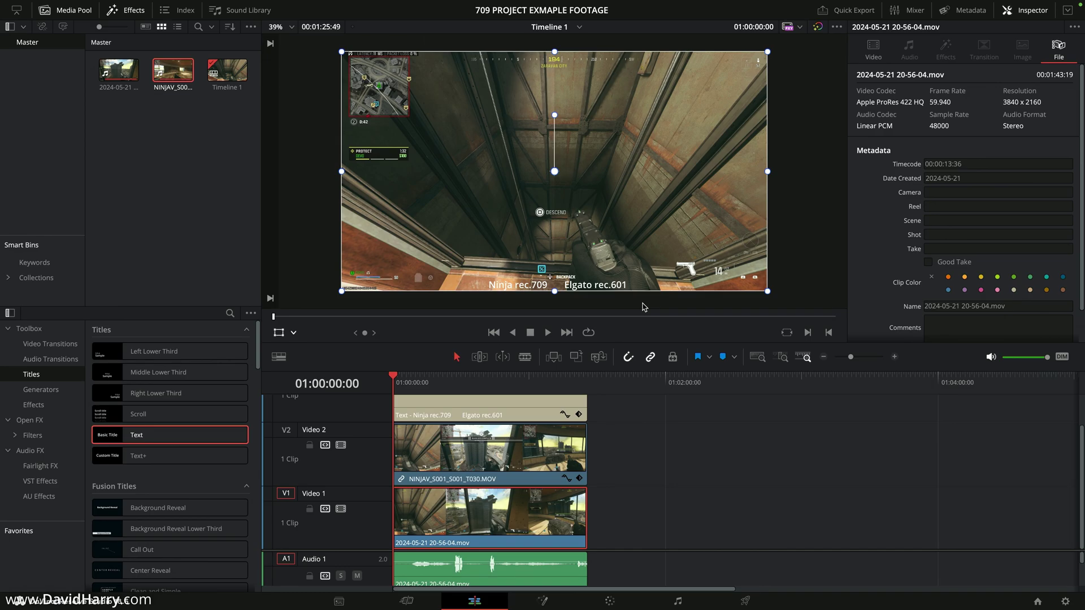
# Compare the Ninja and Elgato halves full screen at 01:00:20:39, and return to the edit view
pyautogui.click(441, 383)
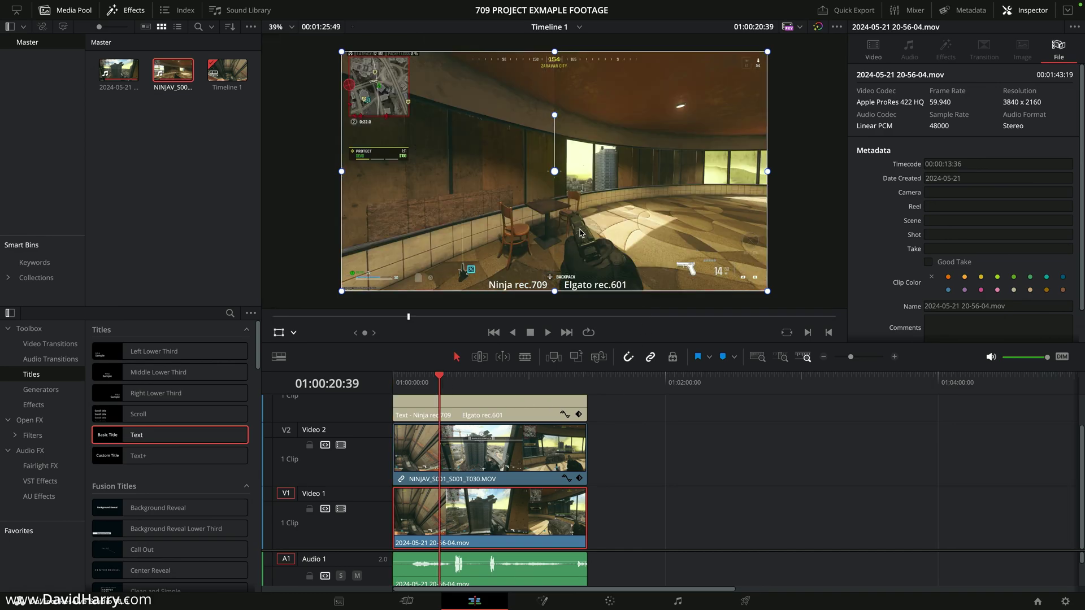
pyautogui.hotkey('ctrl', 'f')
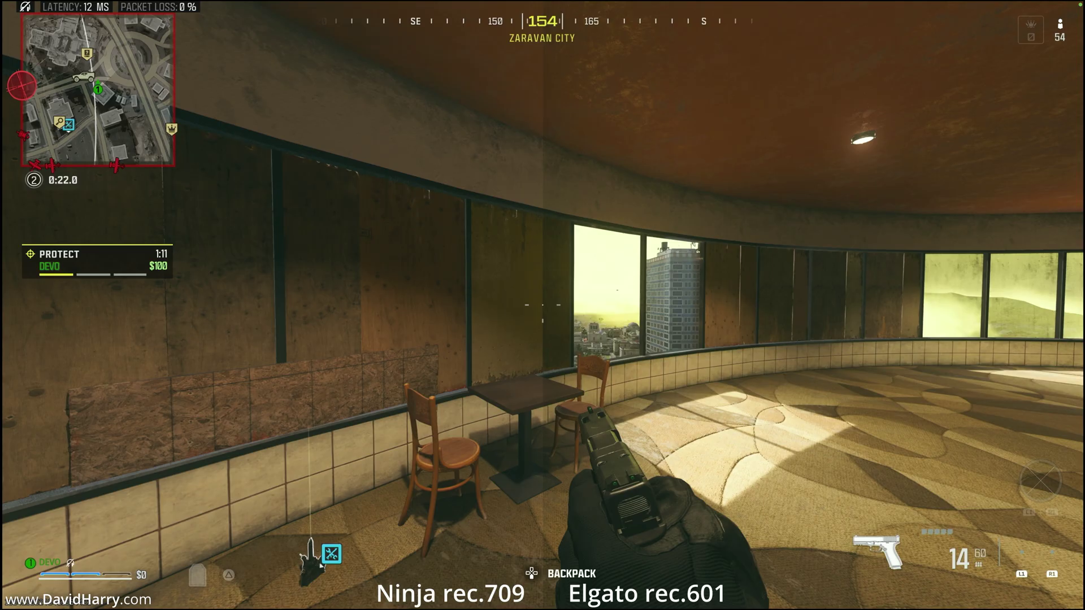
pyautogui.moveTo(555, 168)
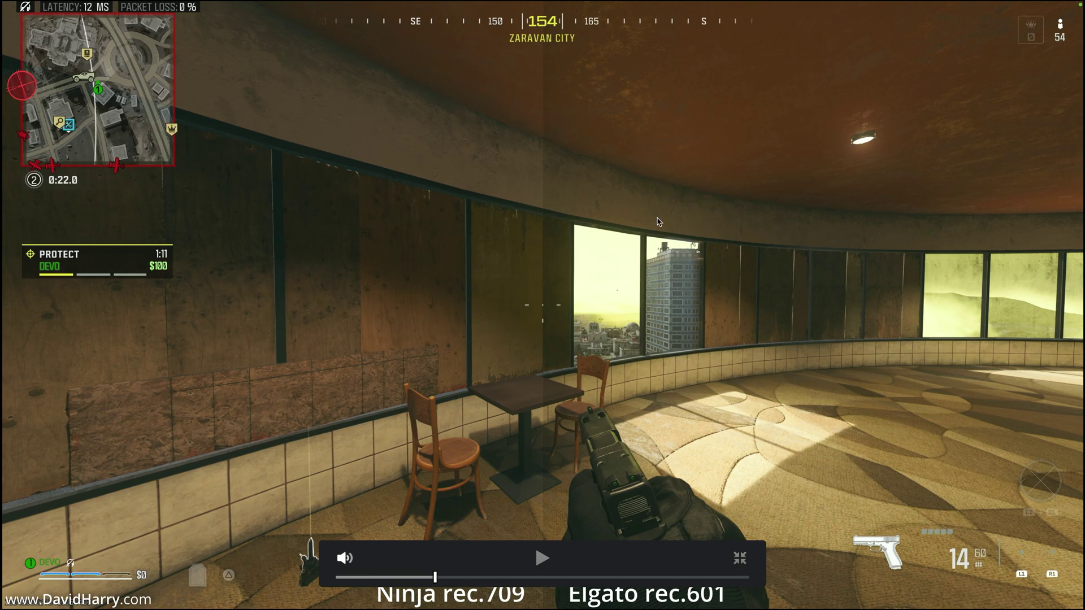
pyautogui.press('Escape')
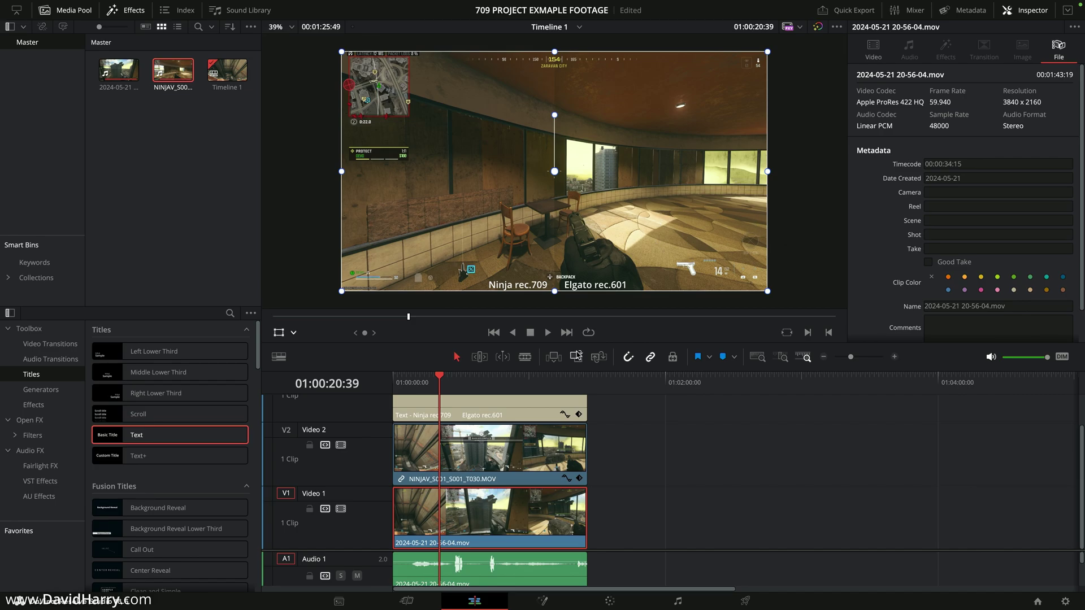
# Compare both halves full screen at 01:01:01:27, and return the playhead to the start of the timeline
pyautogui.click(531, 382)
pyautogui.hotkey('ctrl', 'f')
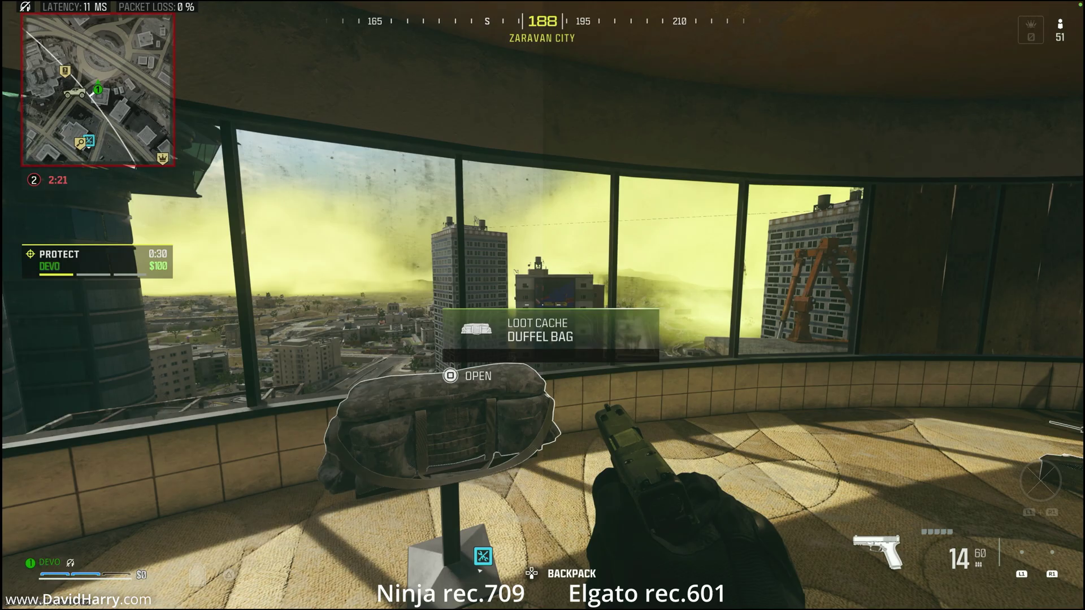
pyautogui.moveTo(585, 201)
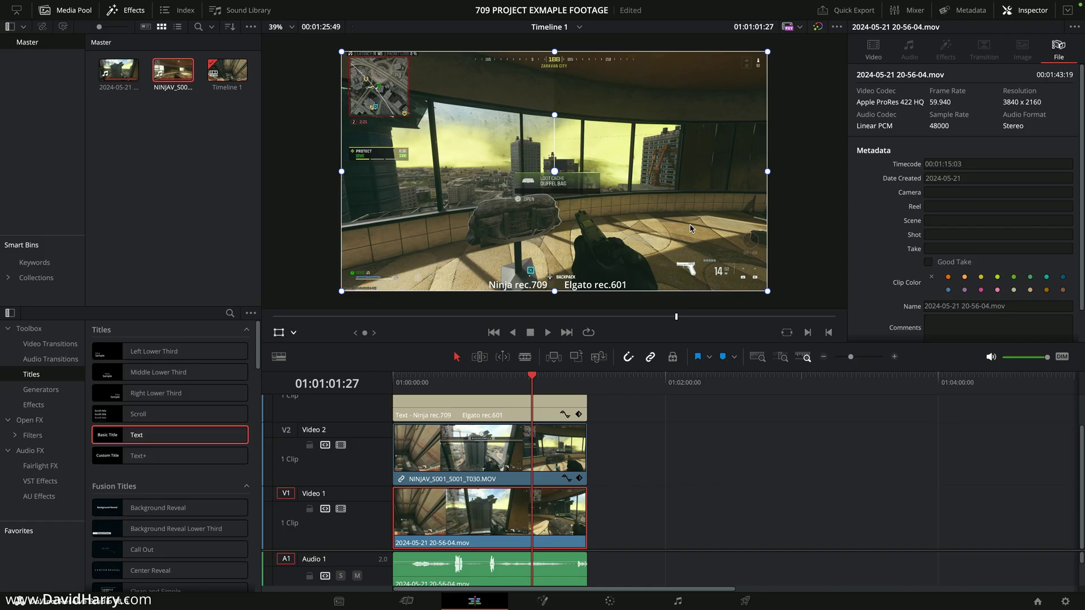
pyautogui.moveTo(440, 384); pyautogui.dragTo(383, 388)
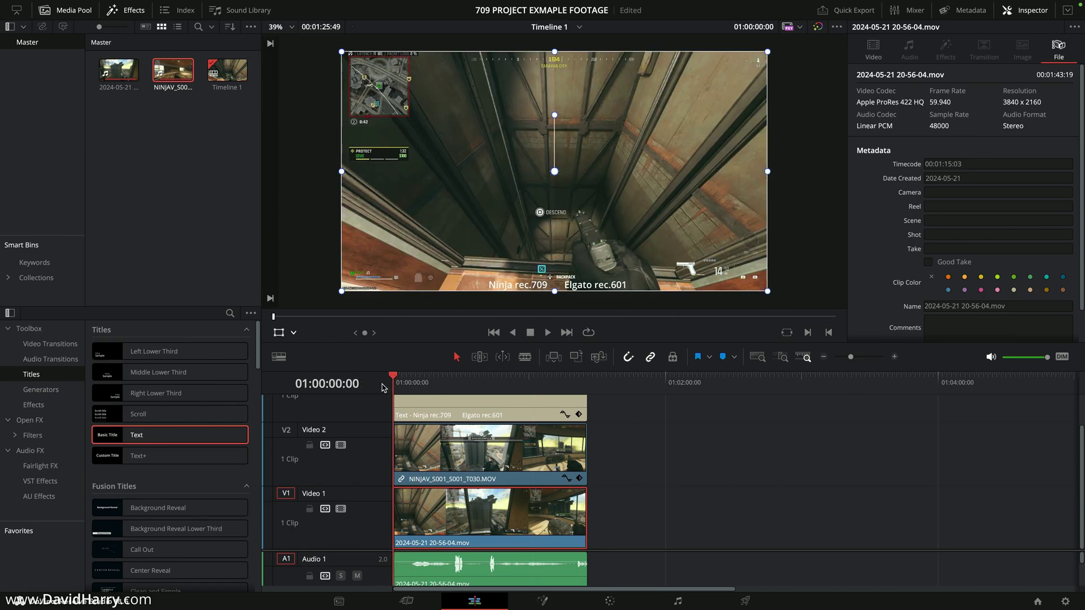